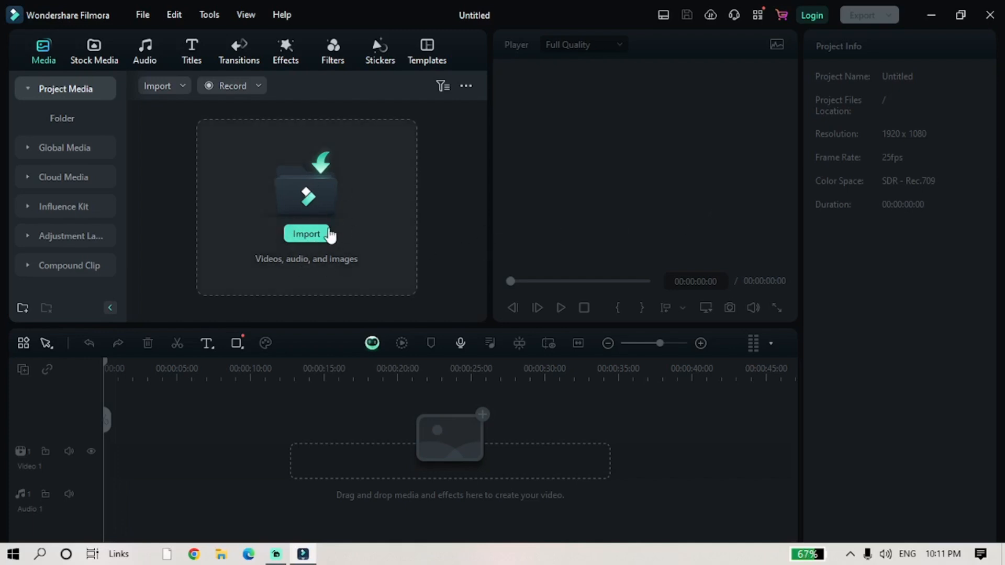
Step: Import the video 7255101-uhd_4096_2160_30fps from the Downloads folder into the project media
click(321, 236)
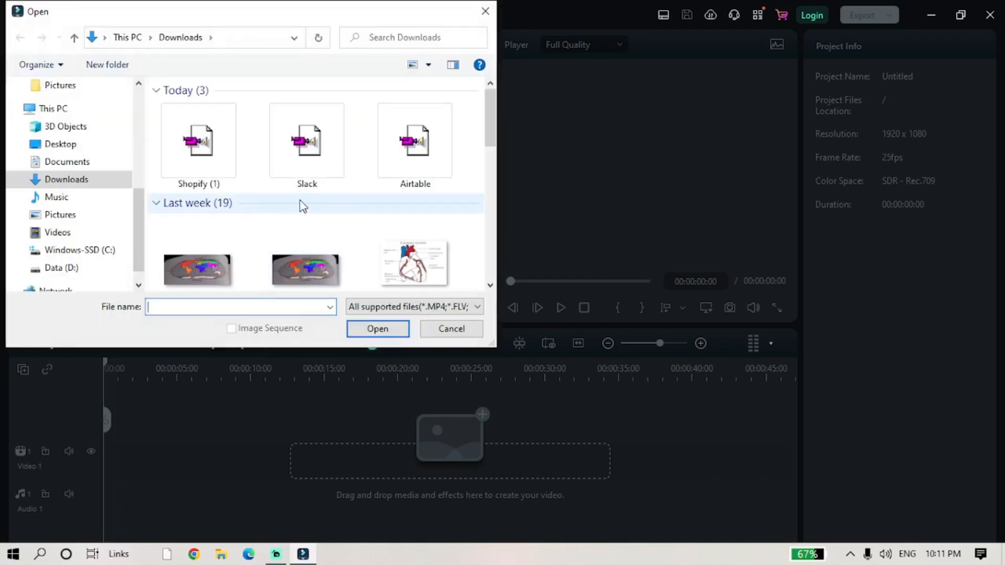
scroll(306, 205, down, 3)
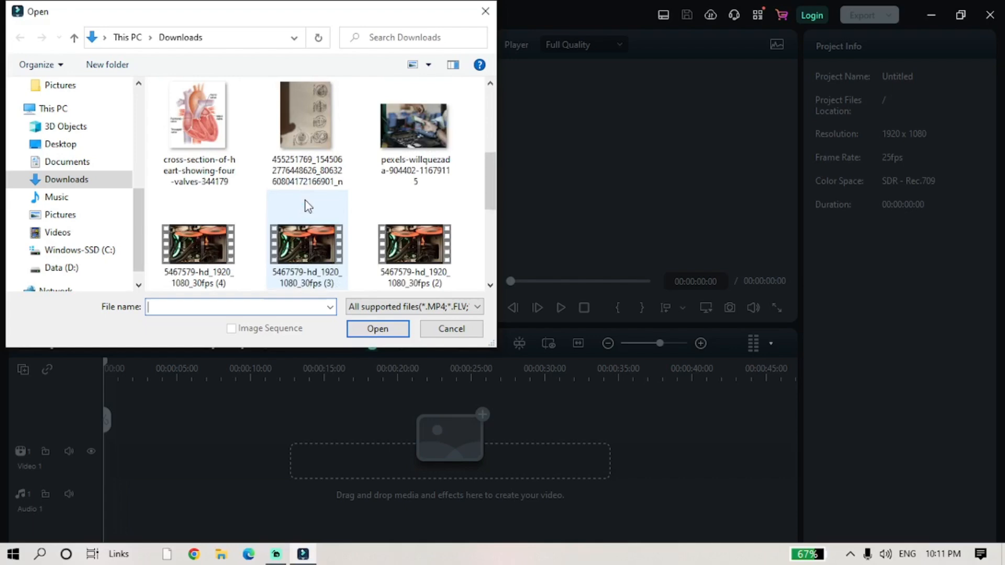
scroll(309, 205, down, 4)
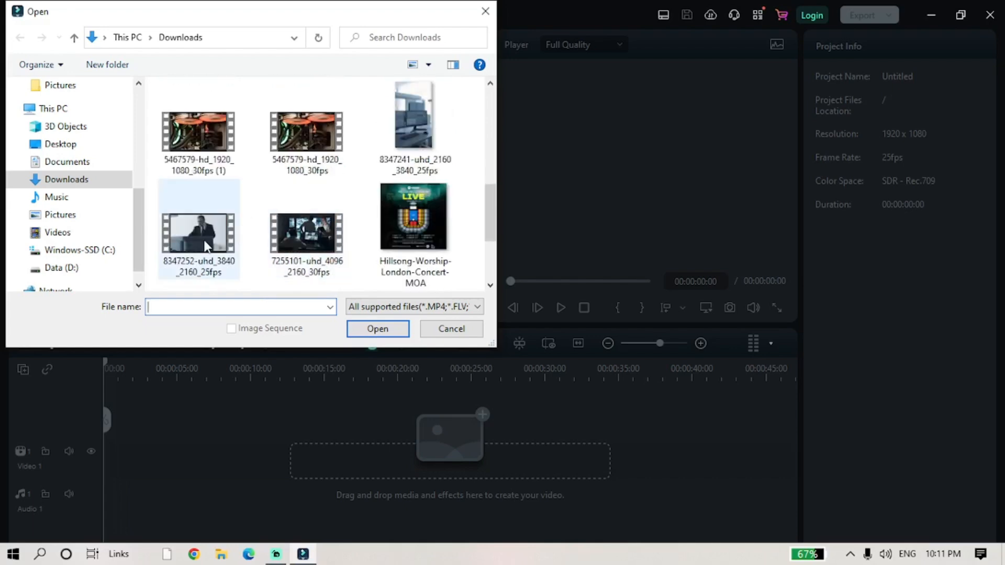
click(291, 234)
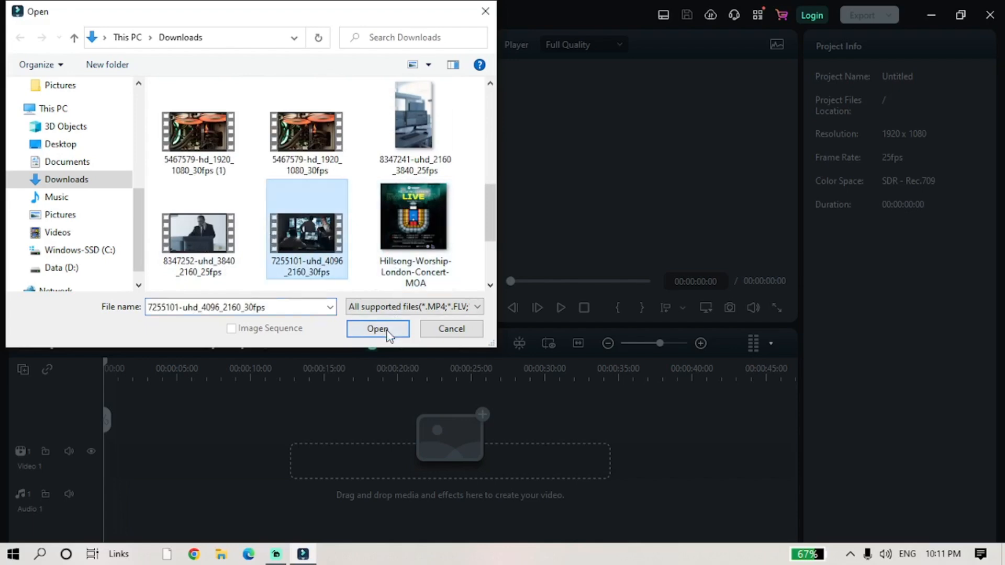
click(388, 330)
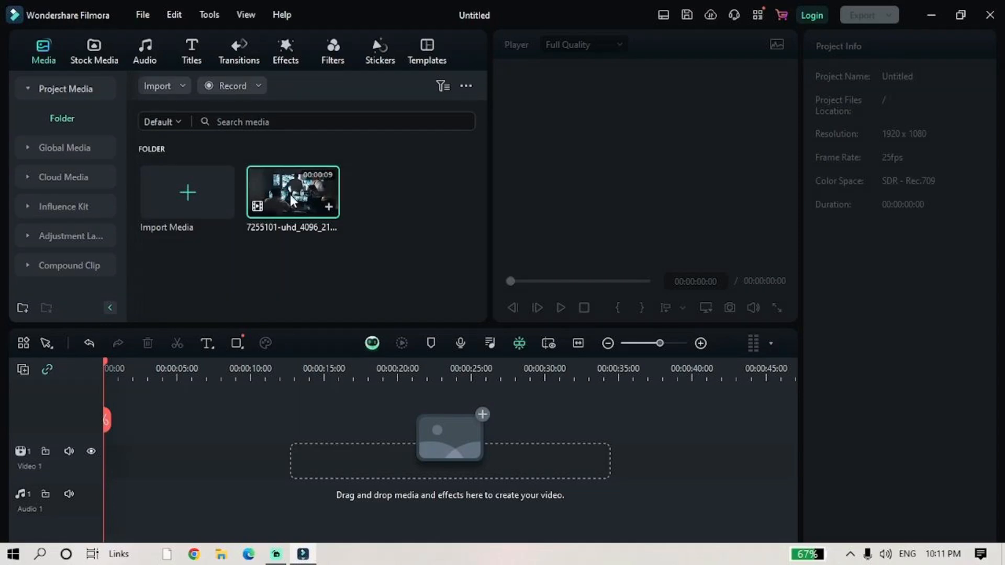
Step: Place the imported clip at the start of the Video 1 track and match the project settings to 2732 x 1440 30fps
drag(291, 201, 121, 460)
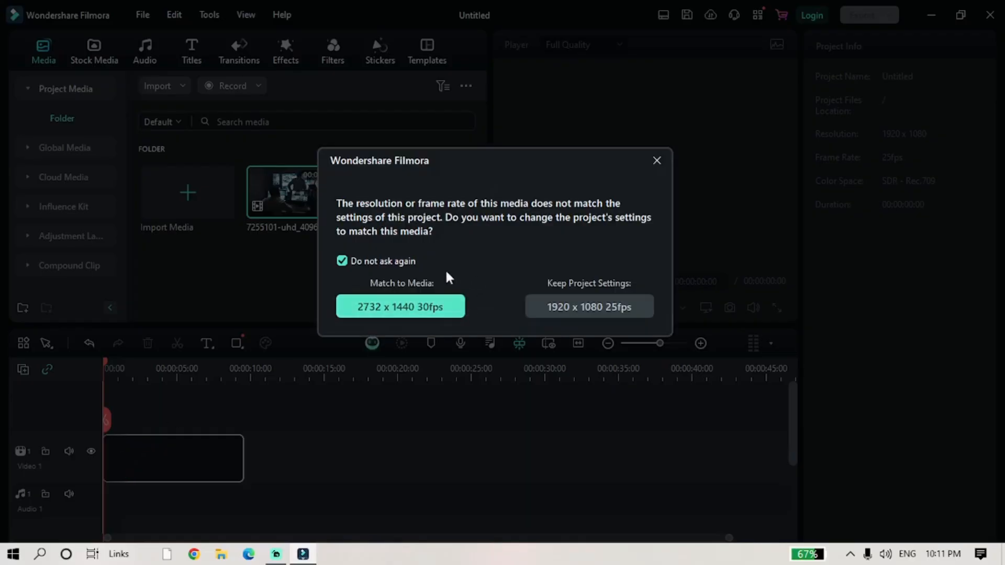
click(430, 308)
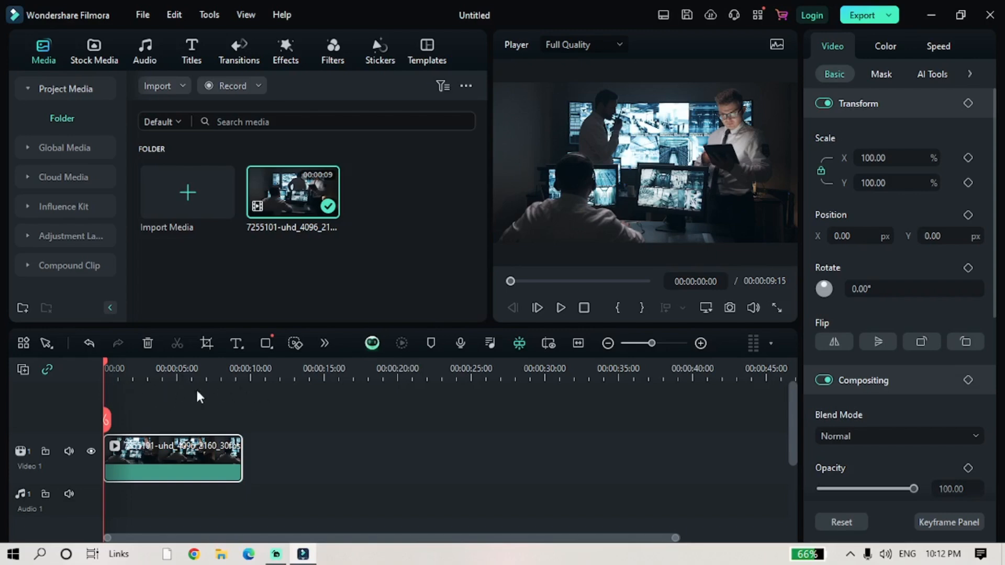
Step: Split the clip on the Video 1 track at 00:00:00:27
click(115, 374)
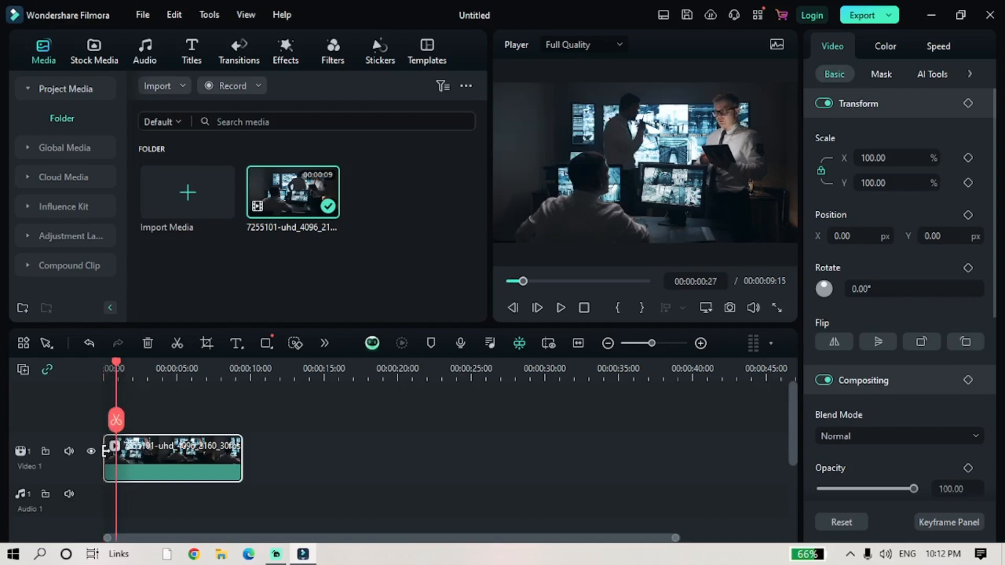
mouse_move(112, 446)
mouse_down()
mouse_move(145, 453)
mouse_move(108, 455)
mouse_up()
click(118, 415)
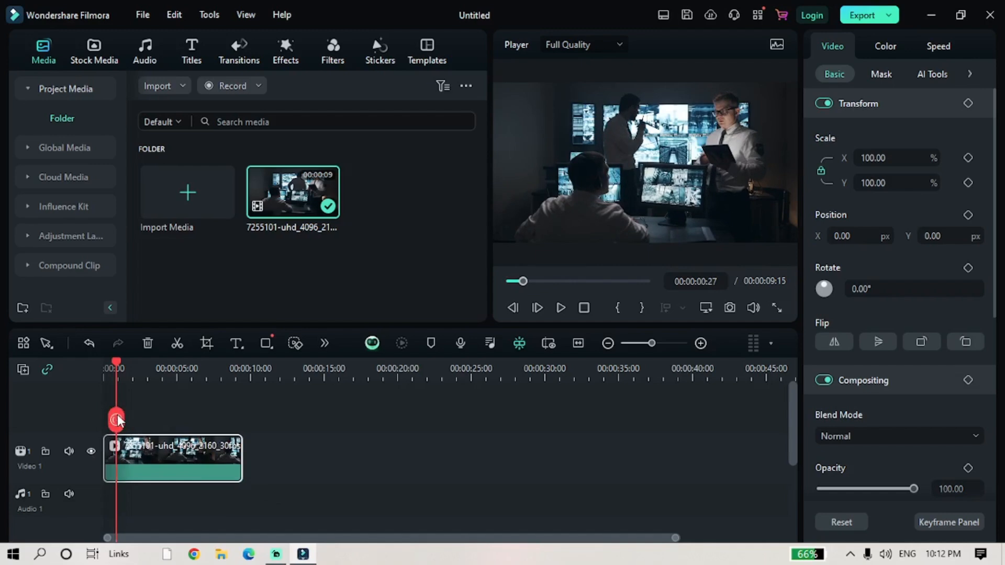
click(117, 419)
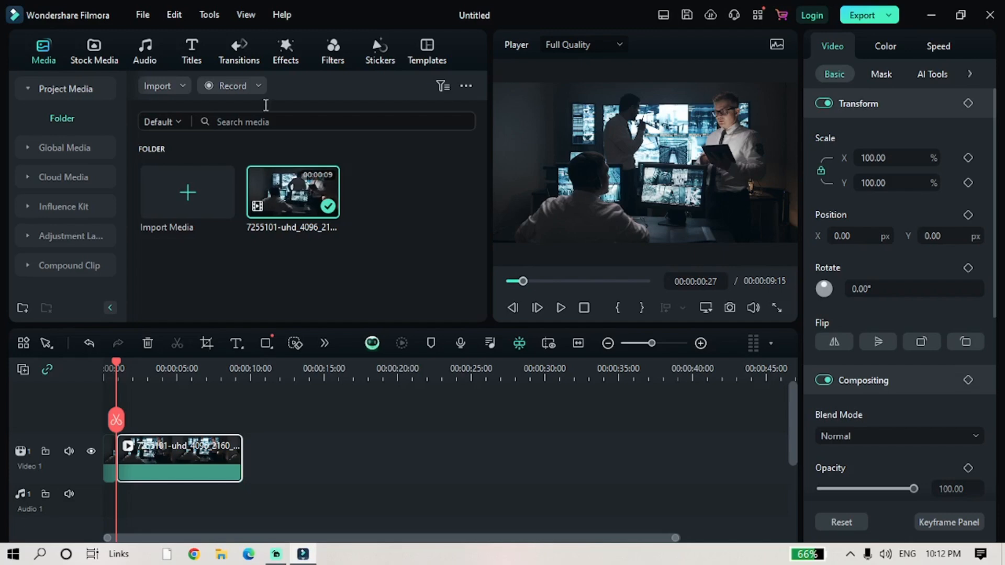
Step: Show the trending transitions and move the playhead to about 00:00:03:15
click(239, 52)
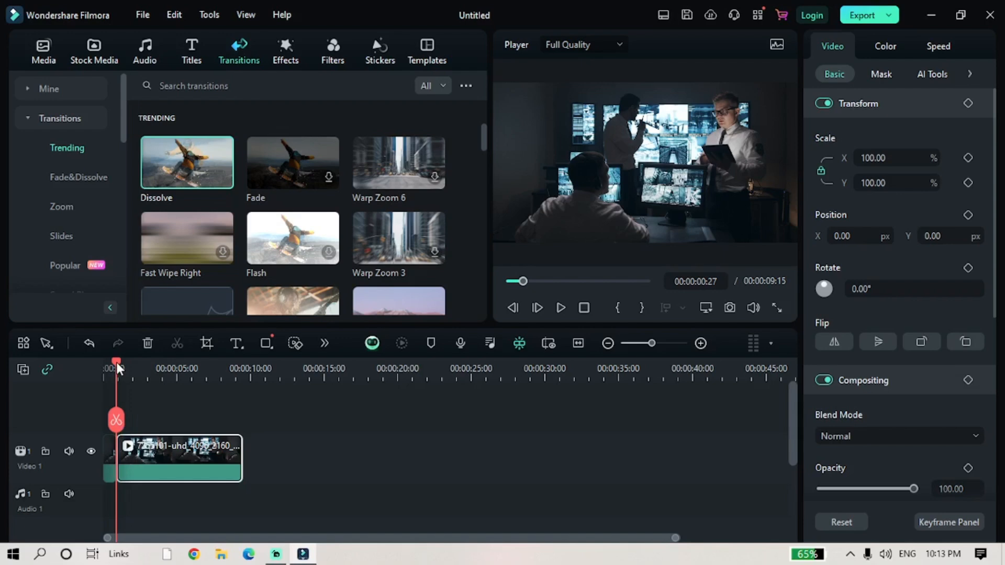
drag(117, 362, 149, 367)
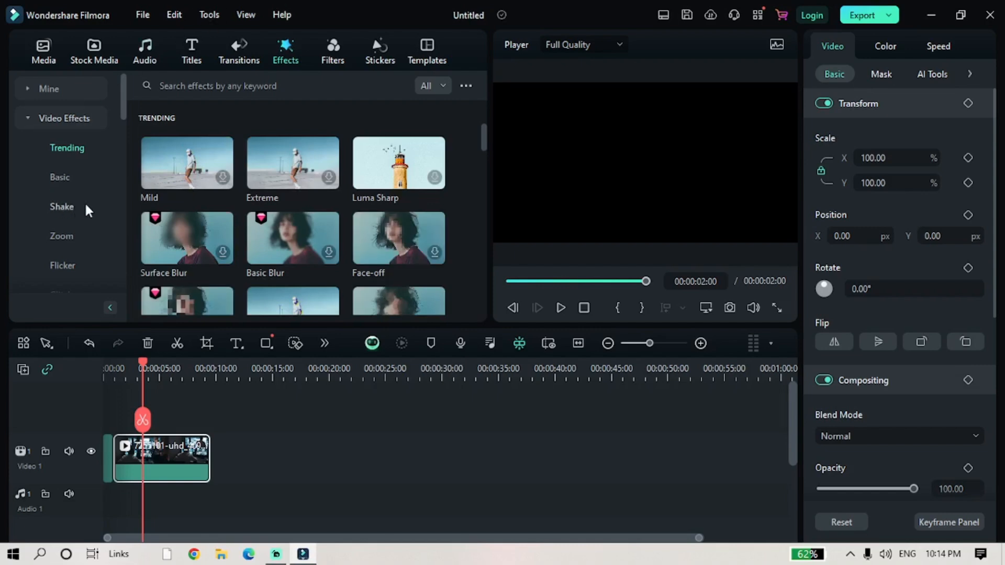
Step: Download the Mild trending video effect and apply it to the second segment of the split clip
scroll(84, 204, down, 4)
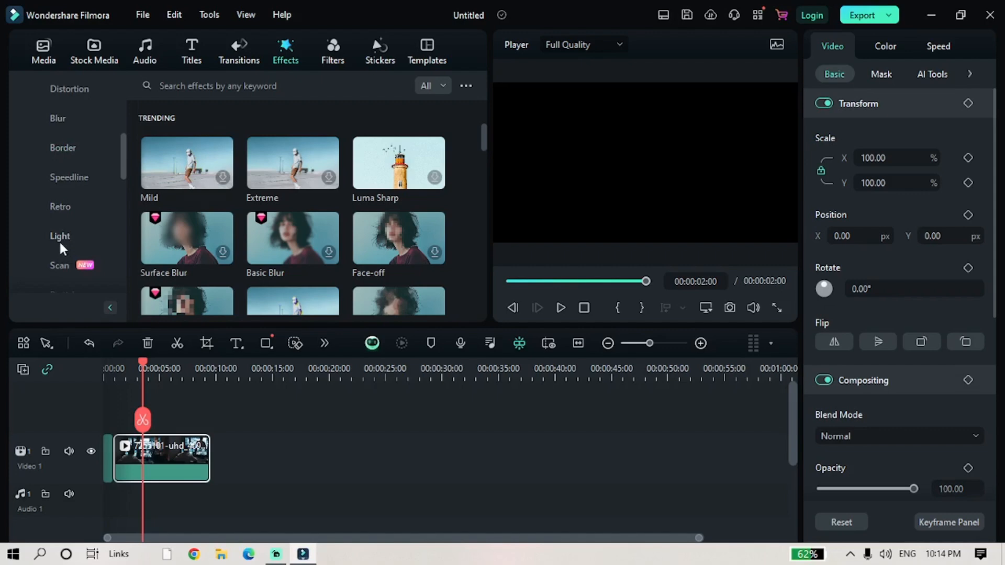
click(223, 178)
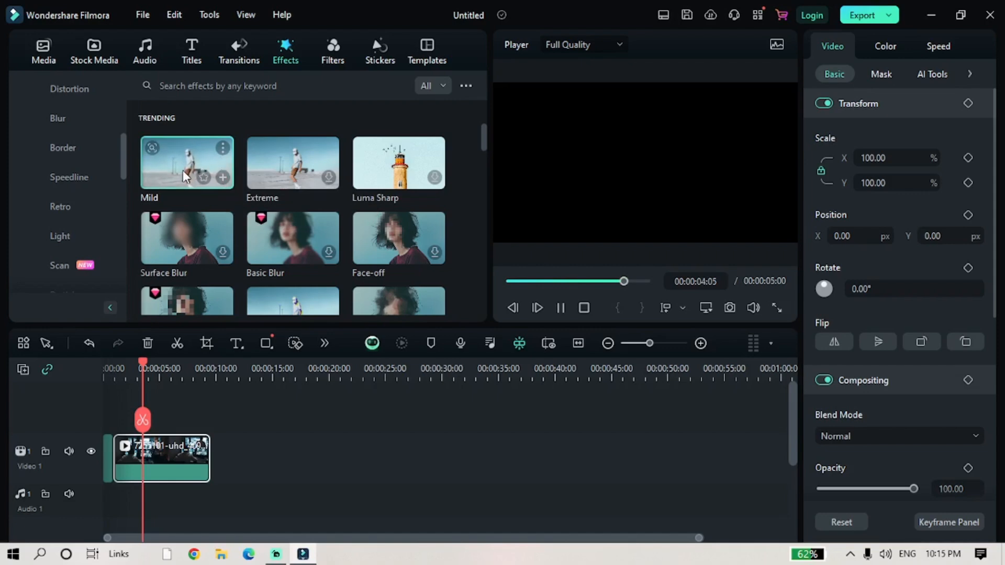
drag(183, 171, 115, 460)
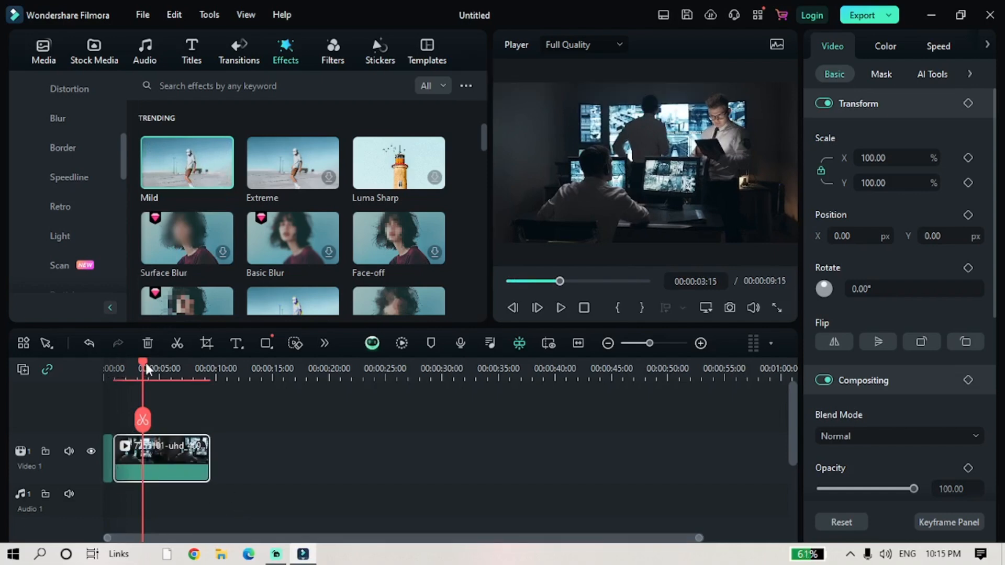
Step: Add the Mild effect on its own track above the video, starting with the second segment at 00:00:00:27
mouse_move(141, 367)
mouse_down()
mouse_move(112, 370)
mouse_move(145, 378)
mouse_move(130, 377)
mouse_up()
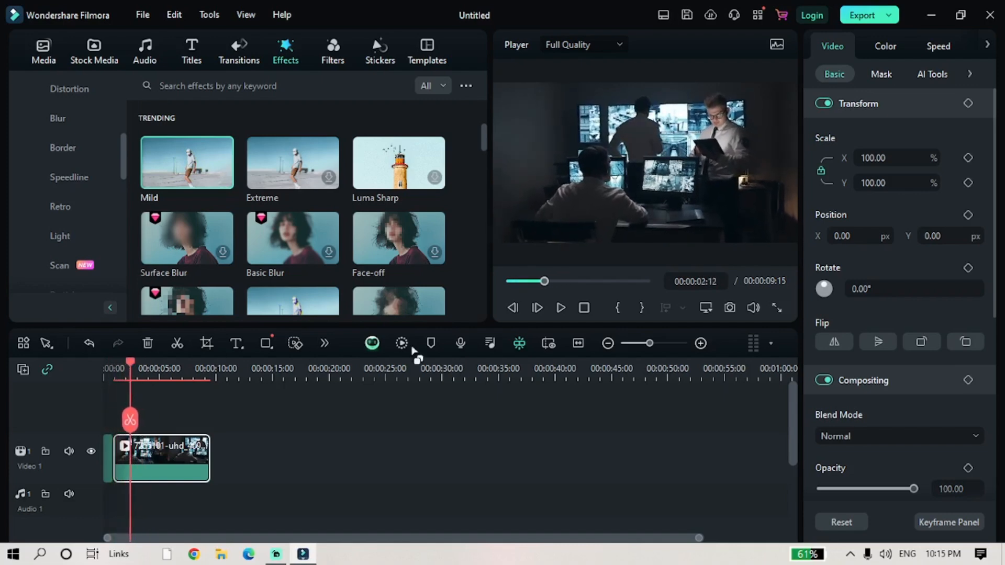
click(661, 343)
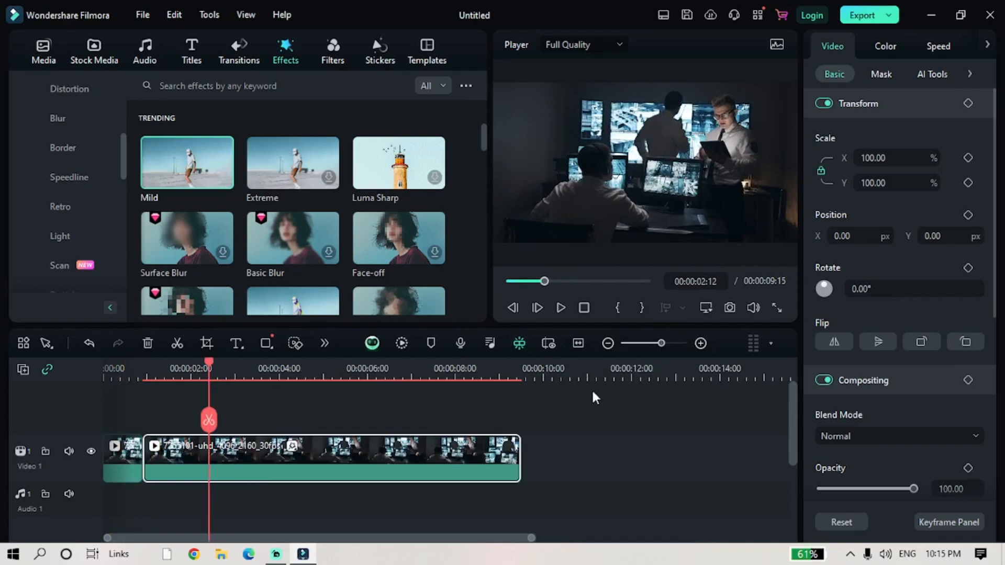
click(224, 179)
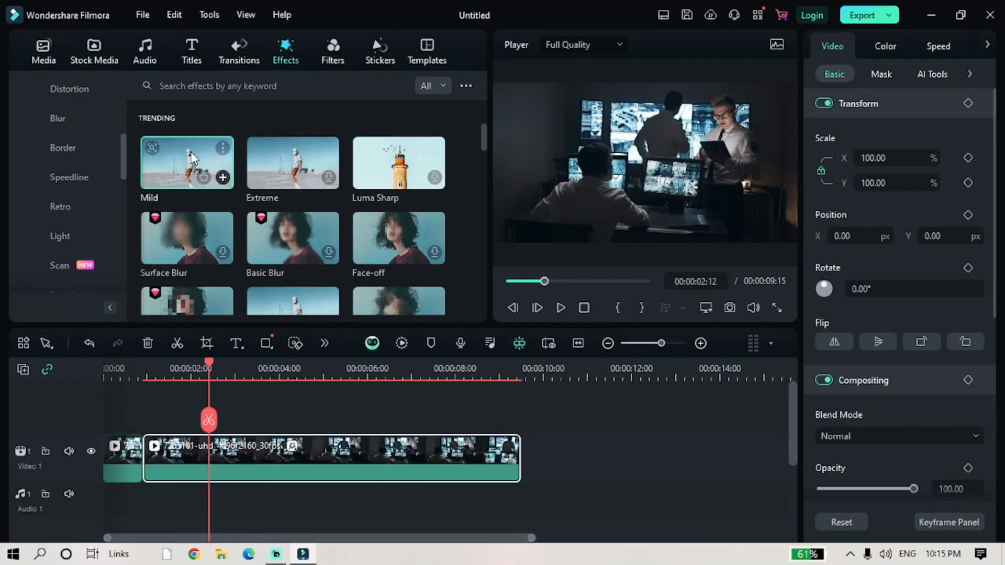
drag(193, 156, 209, 181)
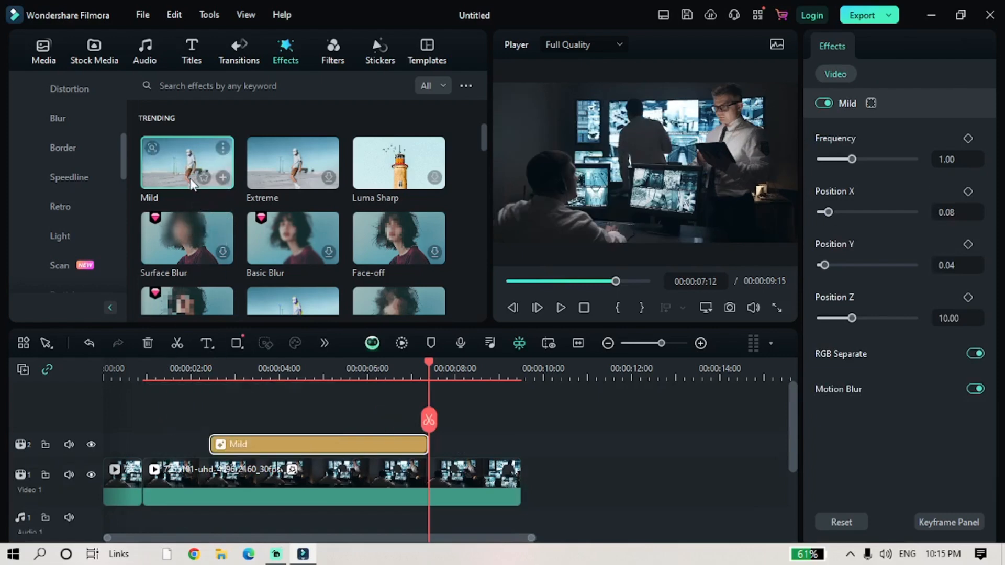
drag(254, 446, 190, 446)
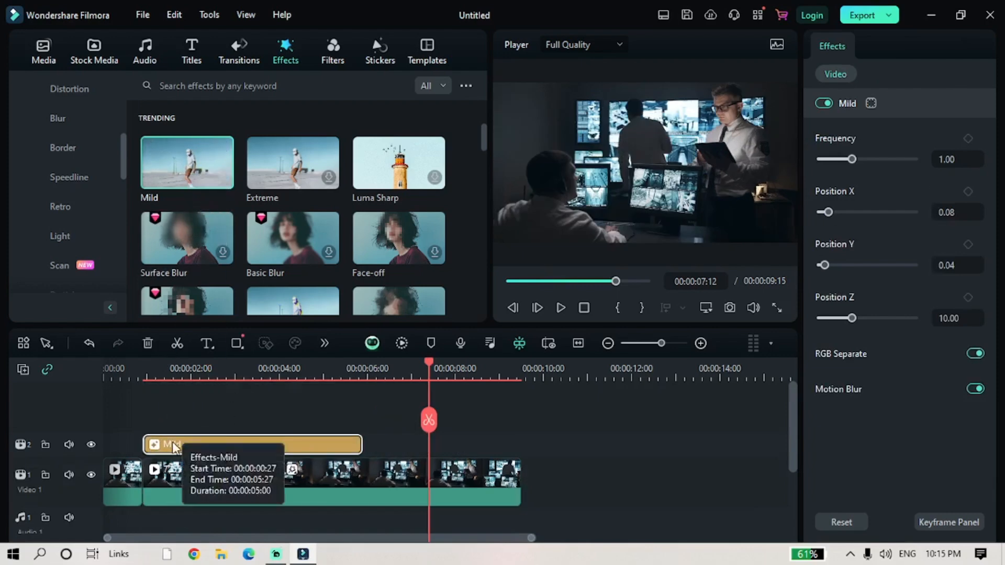
Step: Set the Mild effect's Frequency to 1.38, Position X to 0.53, Position Y to 0.29 and Position Z to 22.62, and preview it
click(147, 368)
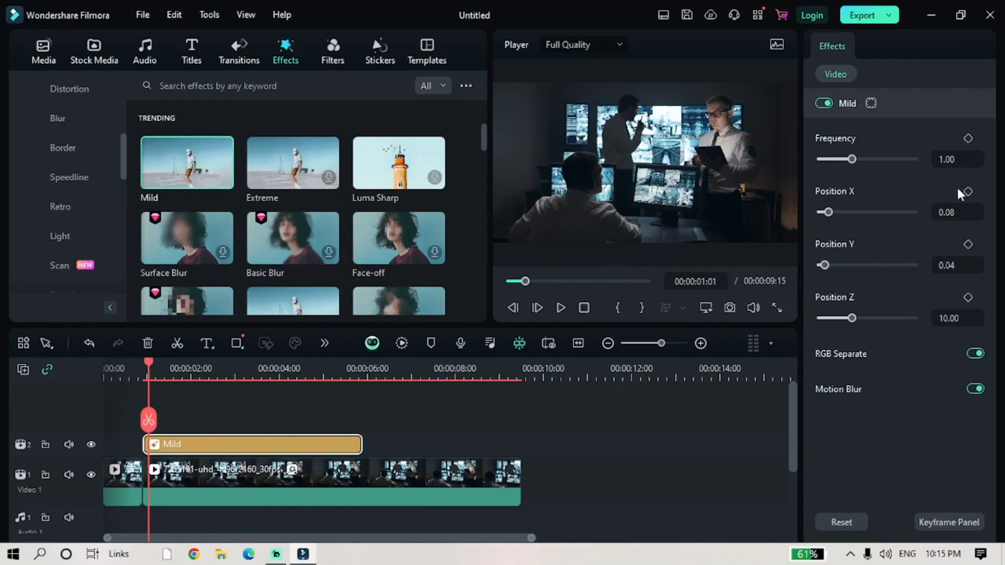
mouse_move(867, 159)
mouse_down()
mouse_move(830, 162)
mouse_move(880, 161)
mouse_move(847, 162)
mouse_move(869, 160)
mouse_up()
drag(828, 212, 870, 212)
drag(824, 265, 847, 265)
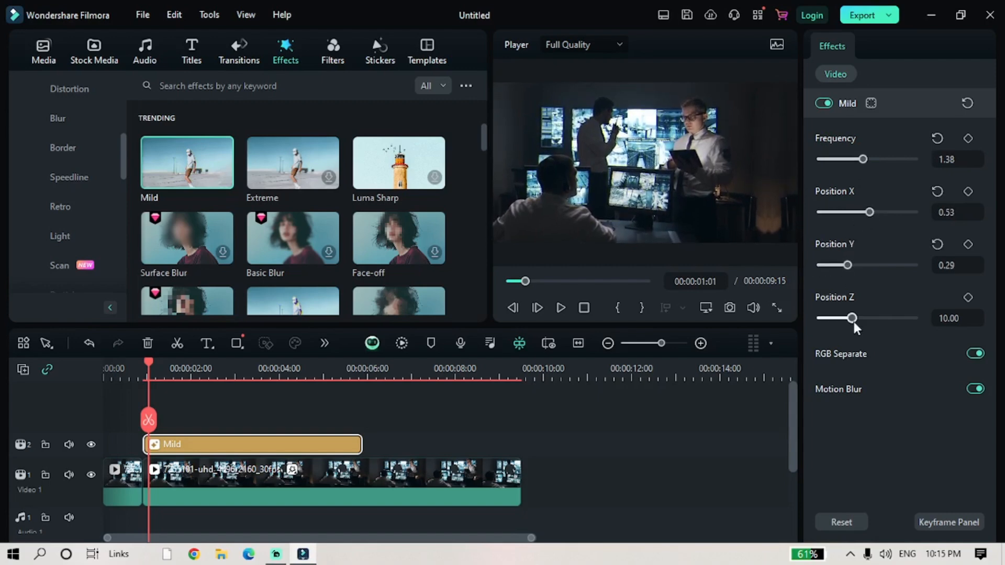
drag(853, 320, 891, 320)
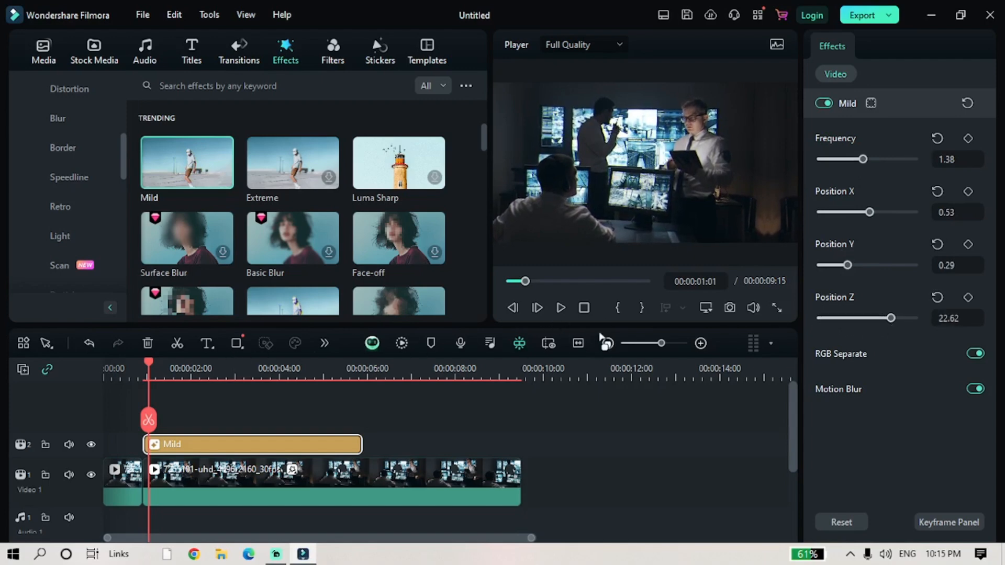
click(561, 308)
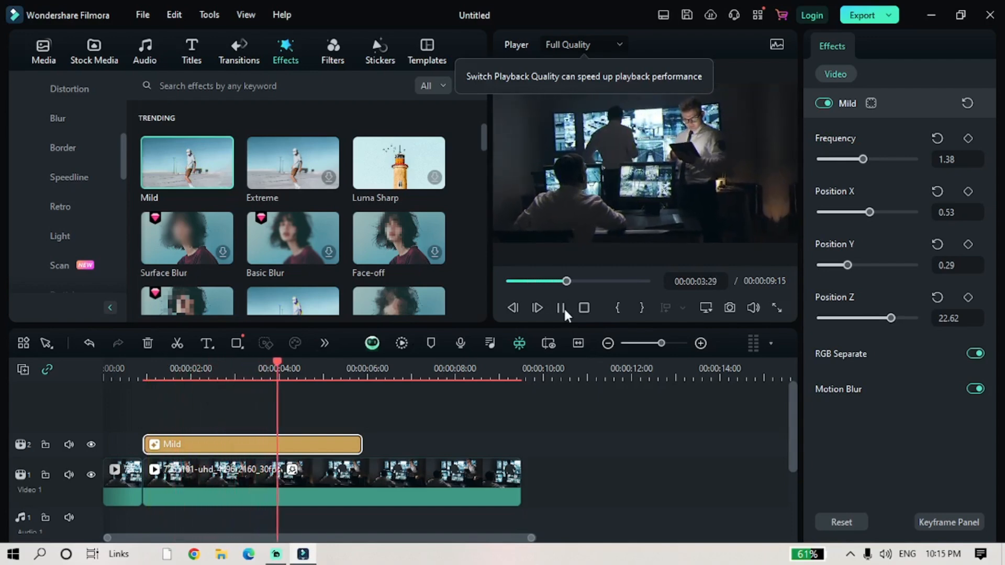
click(562, 308)
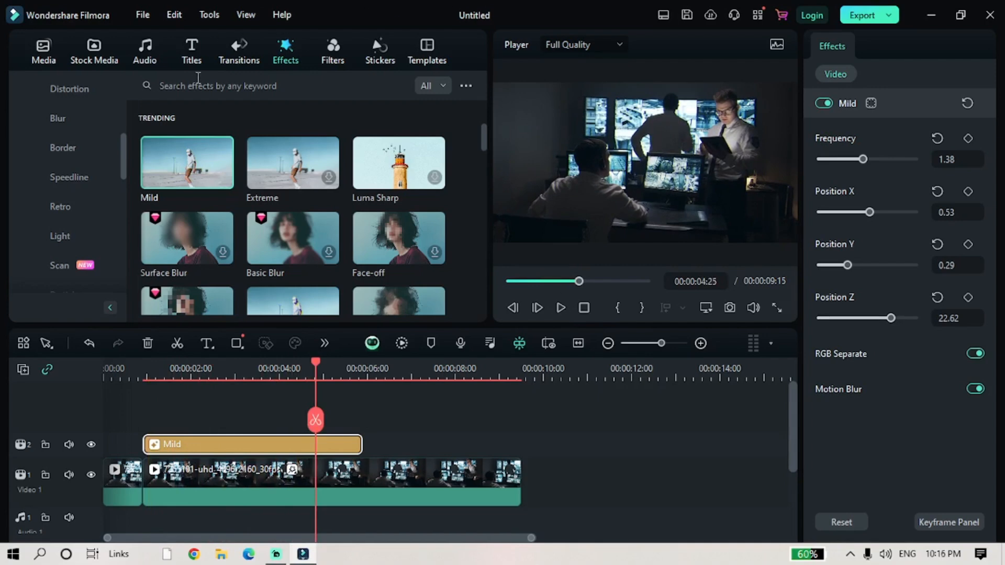
Step: Add the Art Title 26 title on a new track above the Mild effect, aligned with the effect's start
click(188, 54)
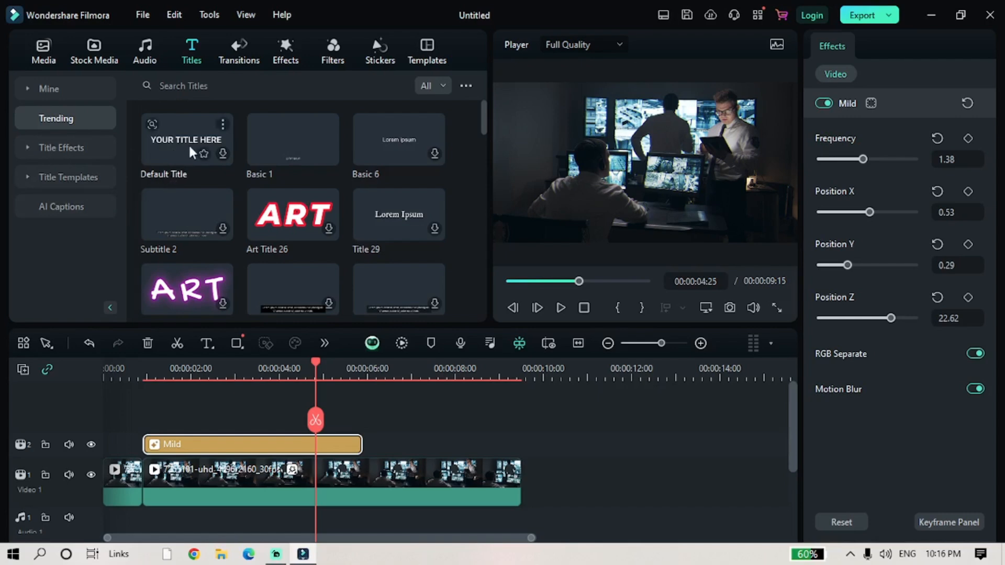
drag(300, 217, 148, 423)
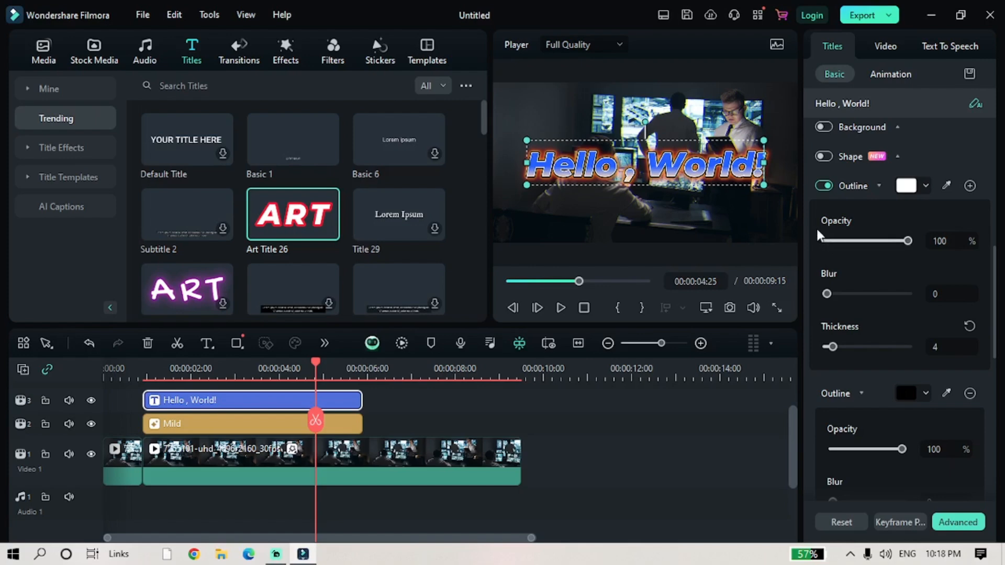
Step: Import the music file Angel's Dream from the WORK > Music folder on the Data (D:) drive into the project media
click(148, 53)
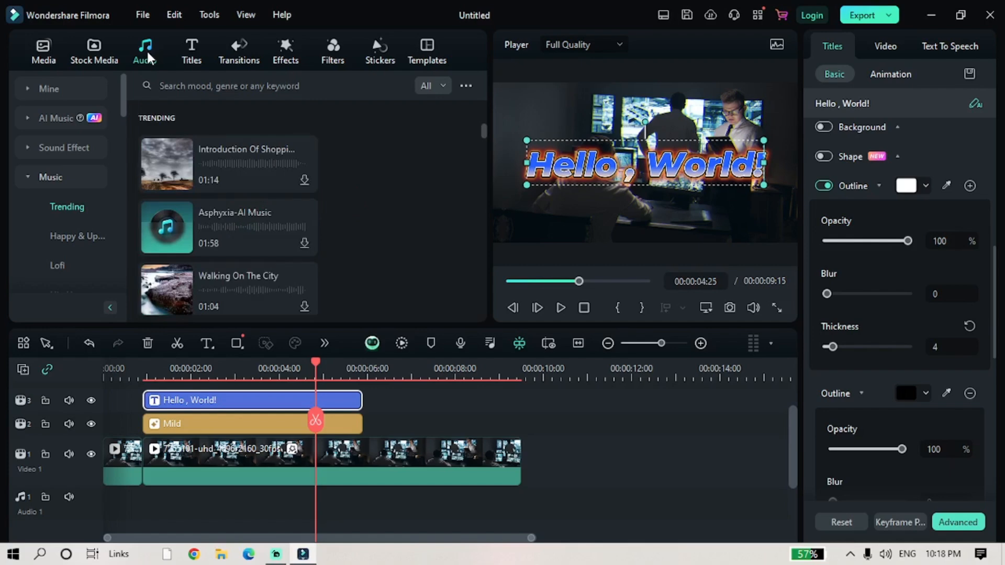
click(36, 55)
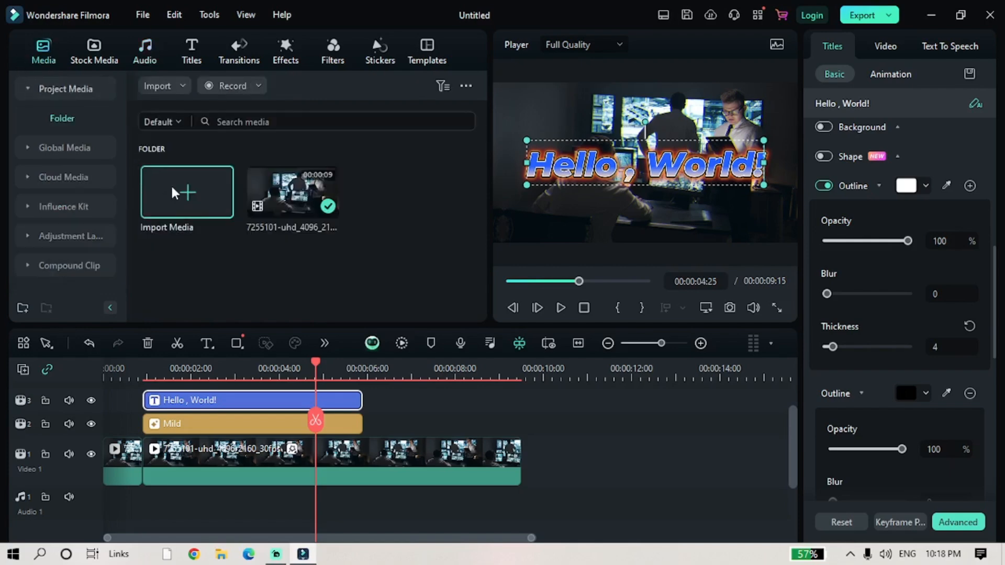
click(172, 188)
click(61, 250)
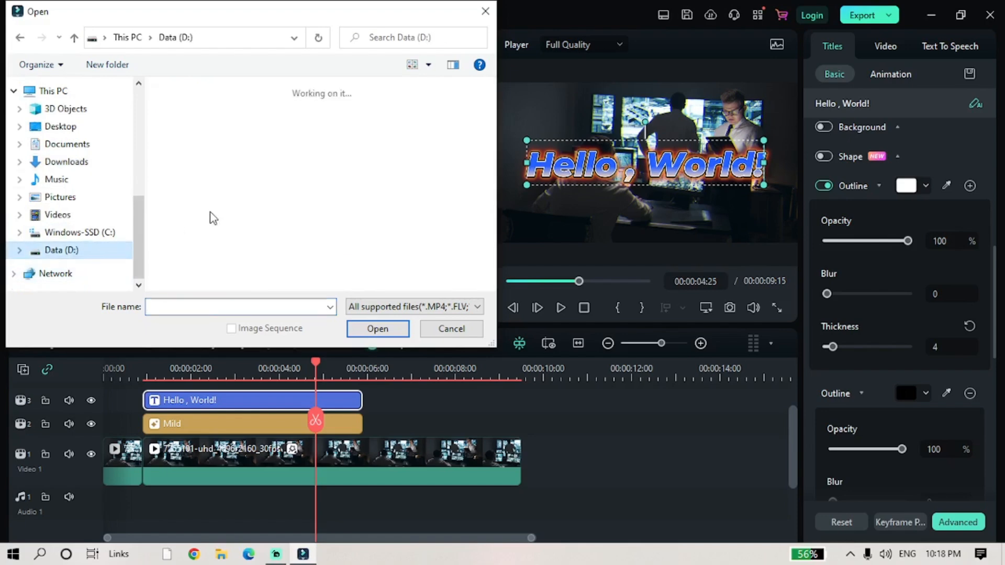
scroll(386, 218, down, 10)
scroll(388, 217, up, 4)
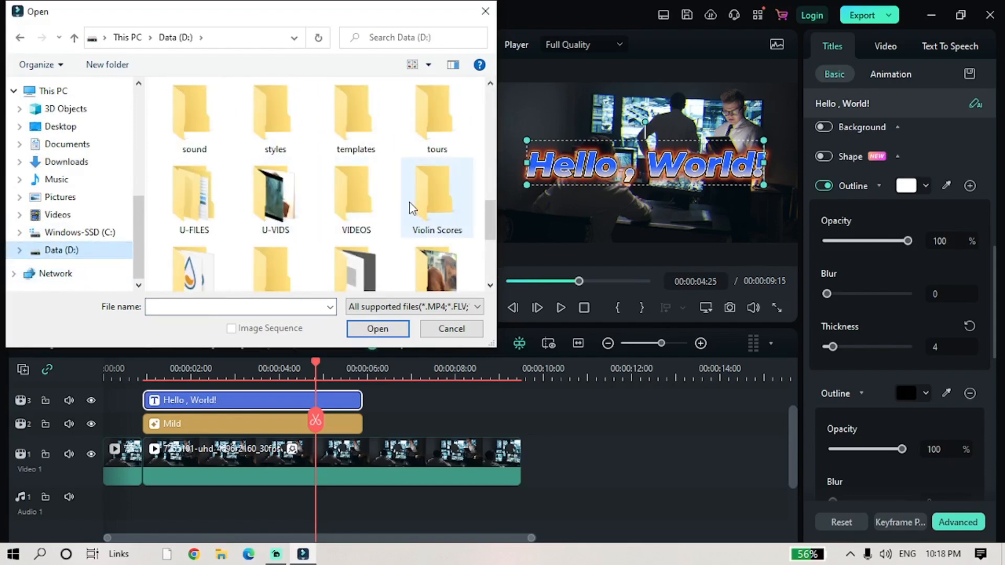
scroll(410, 209, down, 3)
double_click(276, 262)
double_click(269, 133)
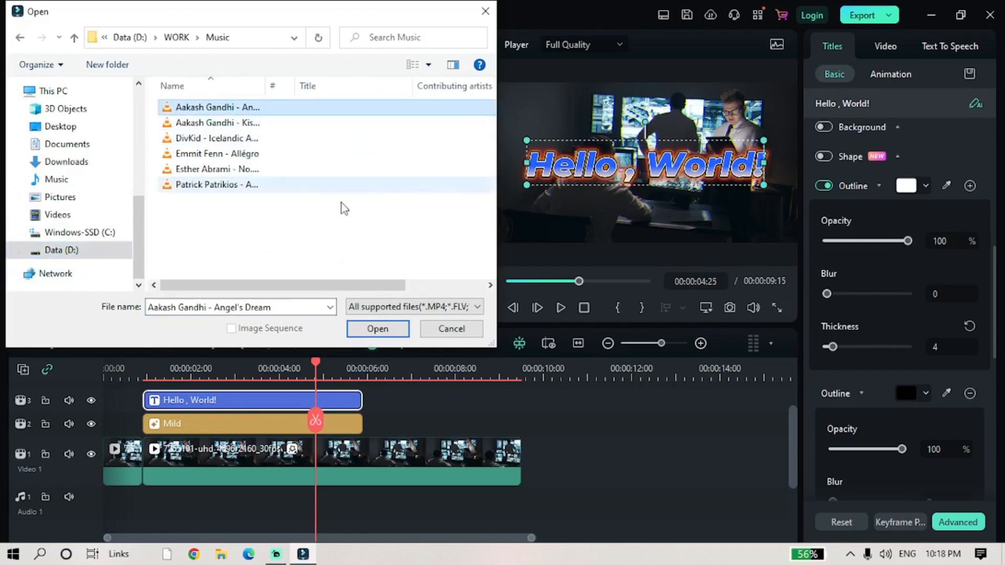
key(Return)
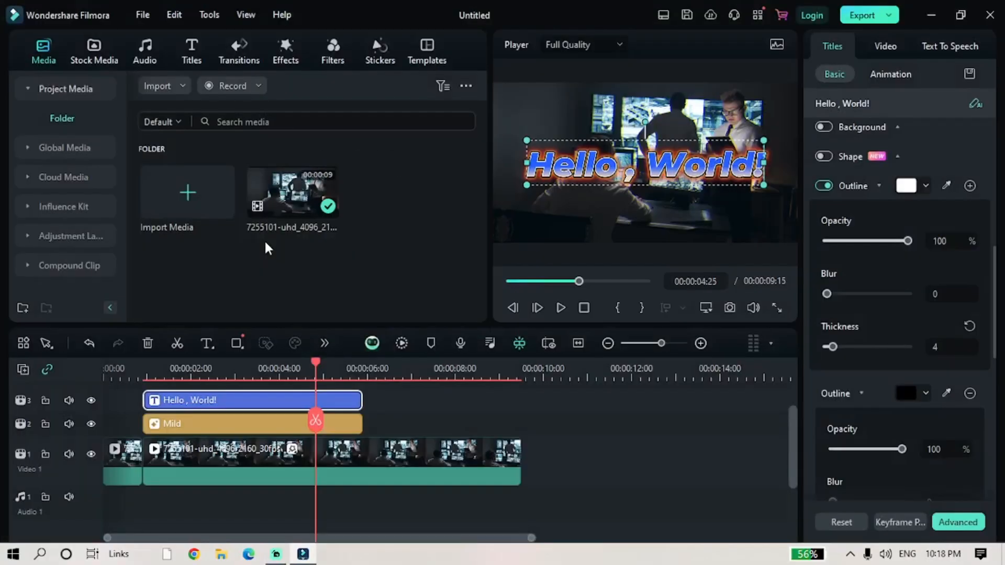
scroll(329, 445, up, 1)
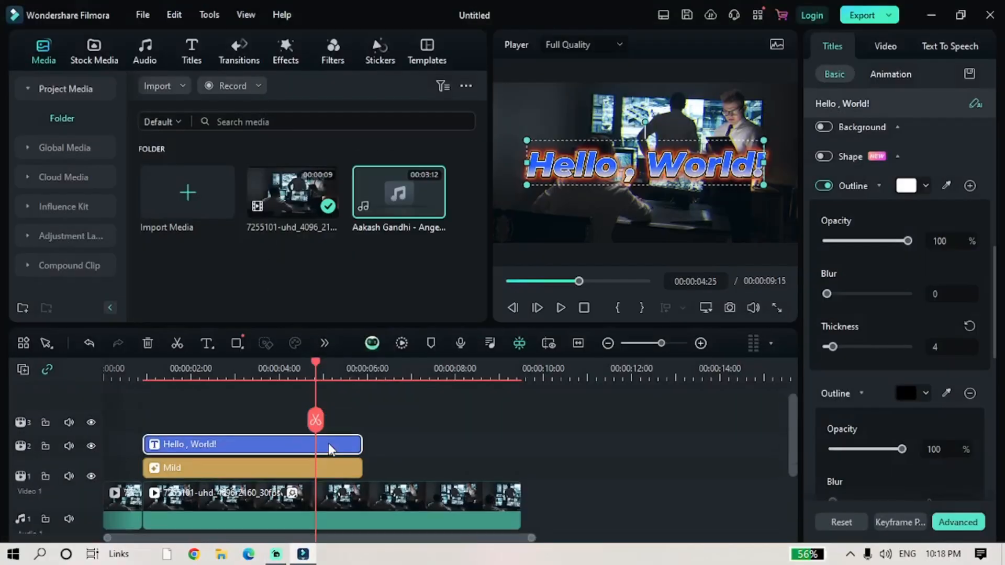
scroll(329, 449, down, 1)
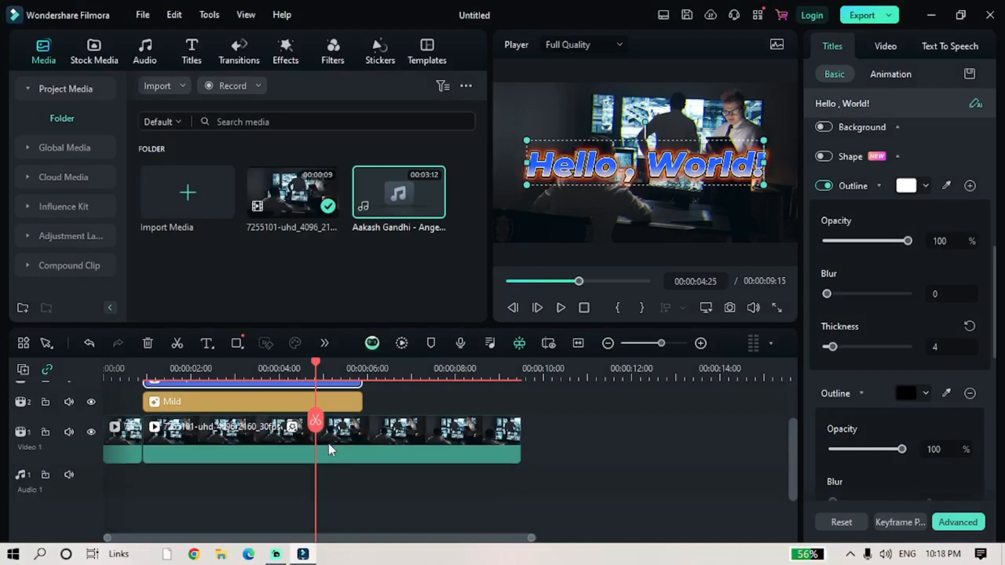
Step: Place the Angel's Dream music on Audio 1 at the second video segment's start, and ripple-delete the short first video segment
drag(376, 191, 145, 495)
click(124, 442)
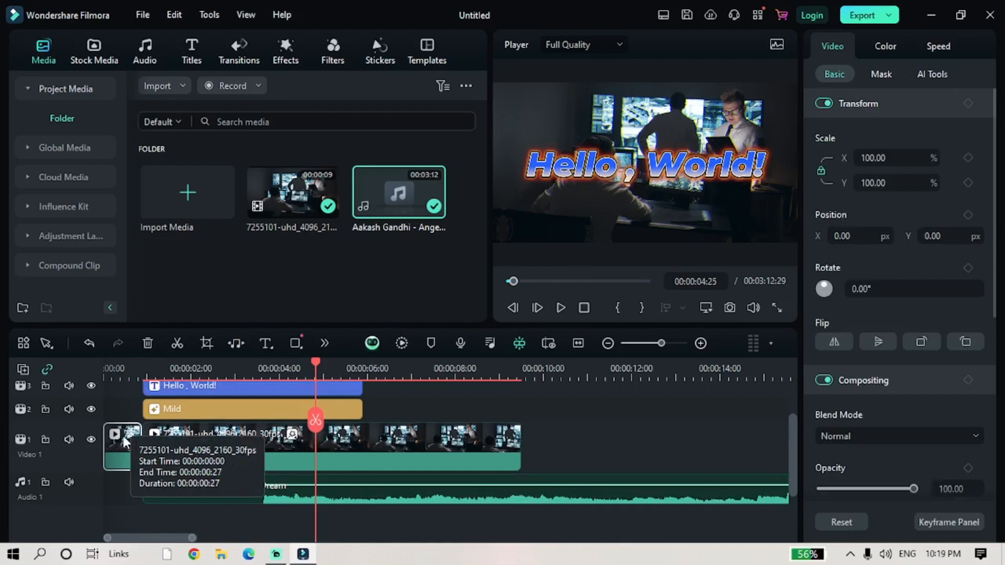
key(shift+Delete)
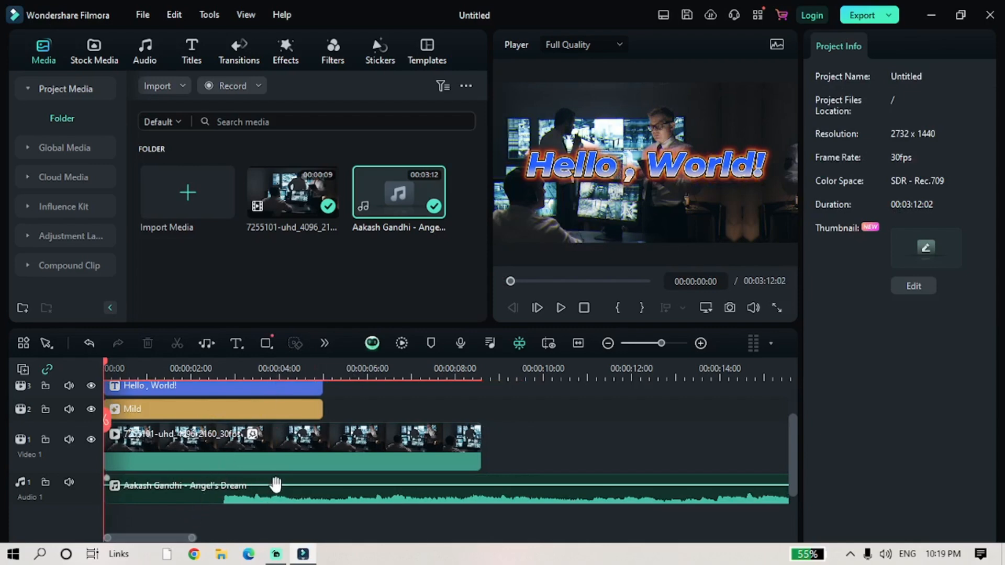
Step: Lower the Angel's Dream music clip's volume to -3.19 dB and look through its other audio adjustments
mouse_move(276, 481)
mouse_down()
mouse_move(281, 504)
mouse_move(288, 487)
mouse_up()
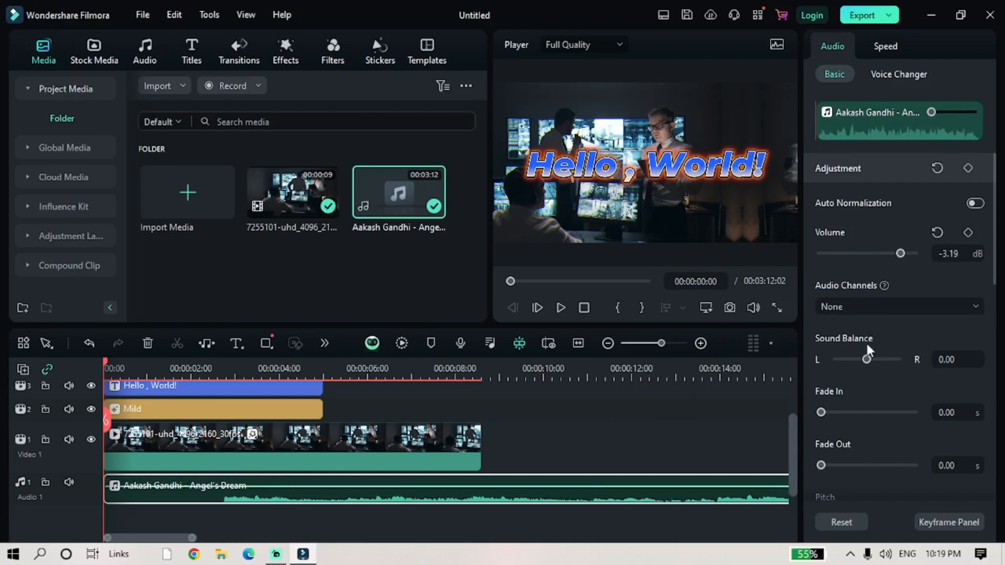
scroll(863, 392, down, 2)
scroll(854, 382, down, 1)
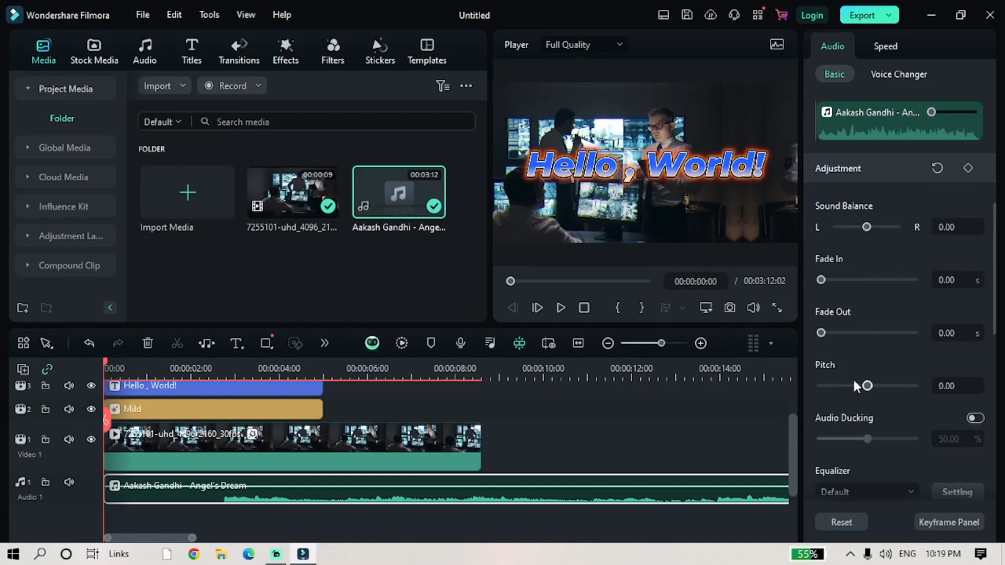
drag(815, 332, 810, 294)
click(324, 344)
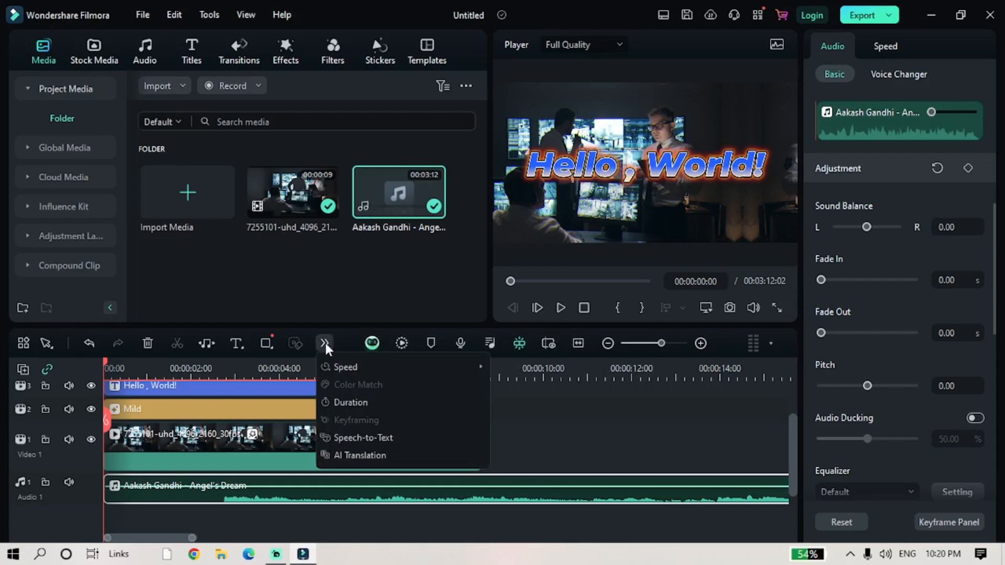
click(325, 344)
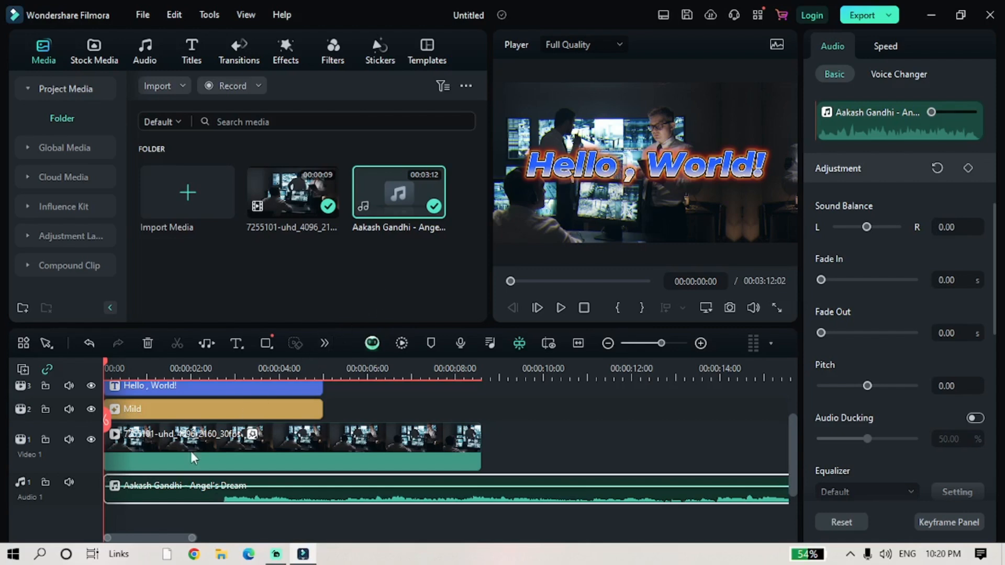
Step: Slow the video clip on the Video 1 track down to a uniform speed of 0.65
click(227, 438)
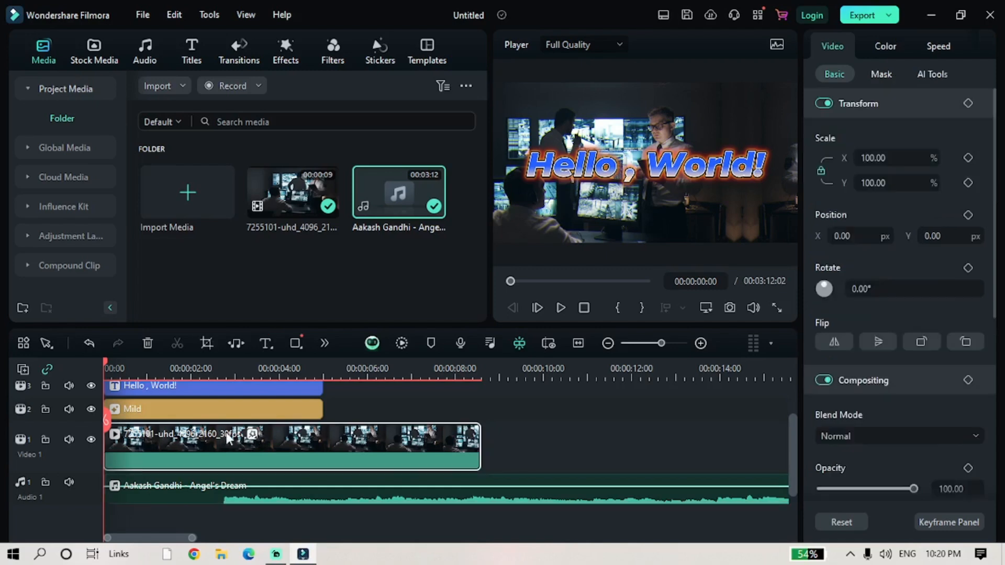
click(938, 47)
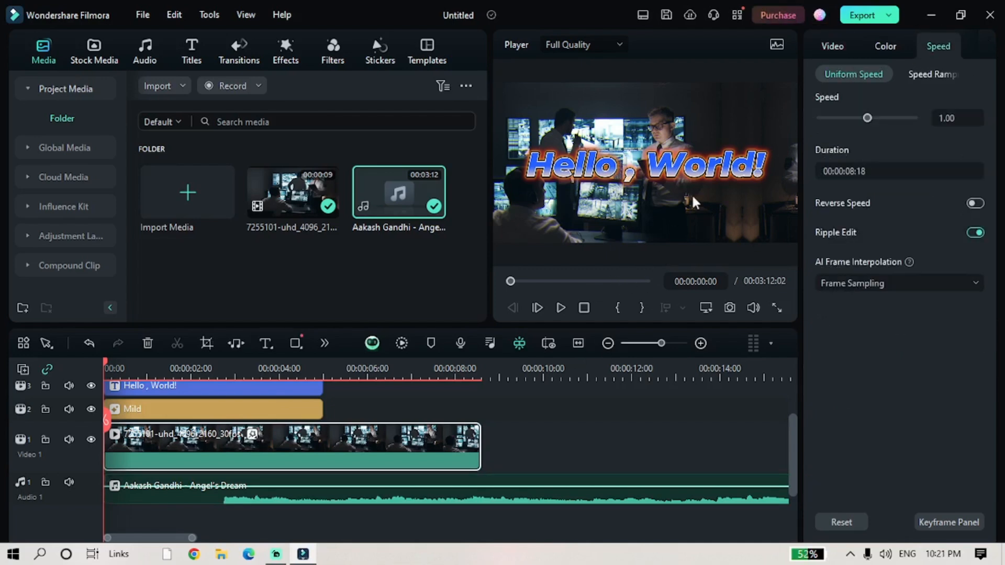
mouse_move(870, 115)
mouse_down()
mouse_move(841, 117)
mouse_move(888, 117)
mouse_move(840, 116)
mouse_move(892, 115)
mouse_move(863, 114)
mouse_up()
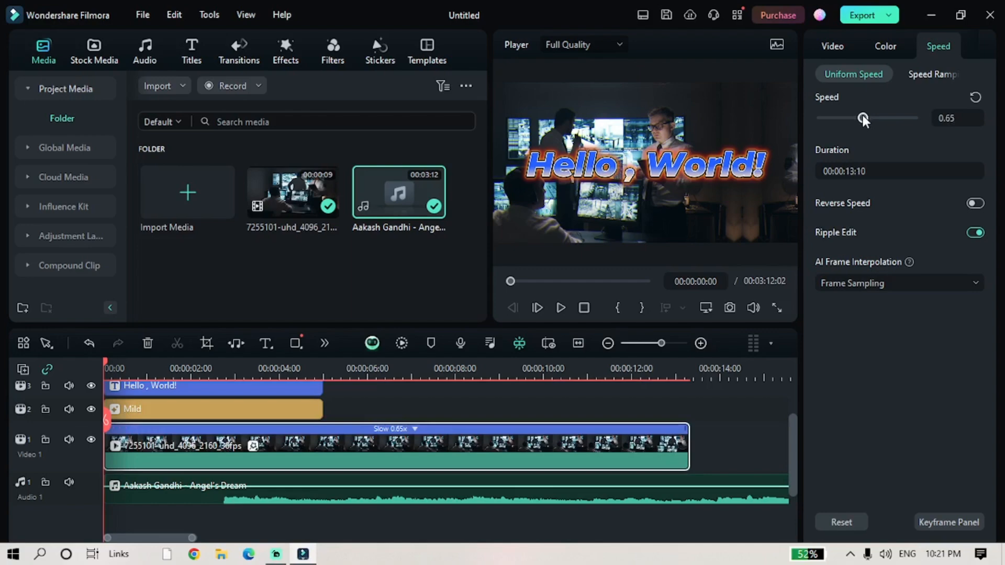
Step: Open the export settings for saving the finished project as a local video file
key(ctrl+e)
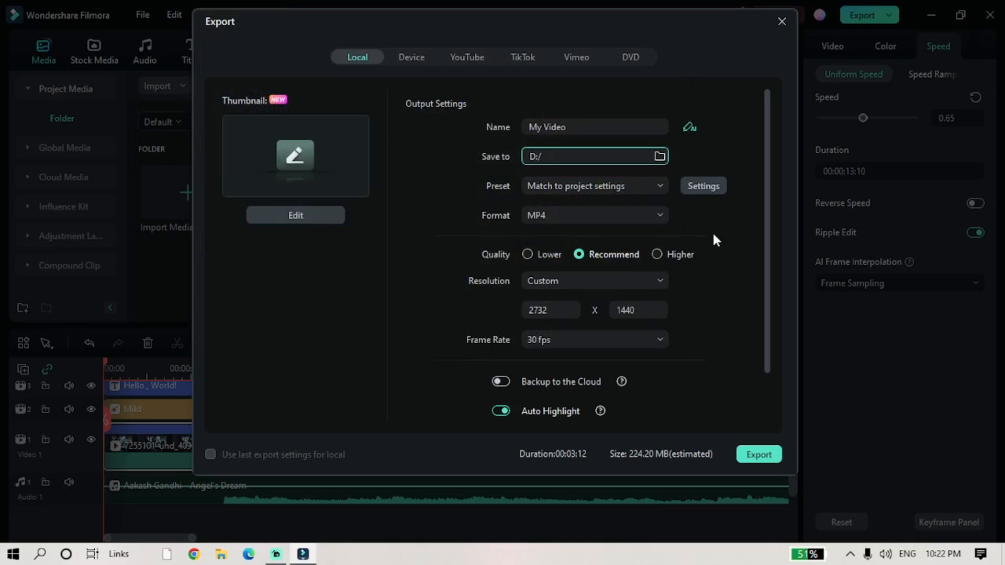